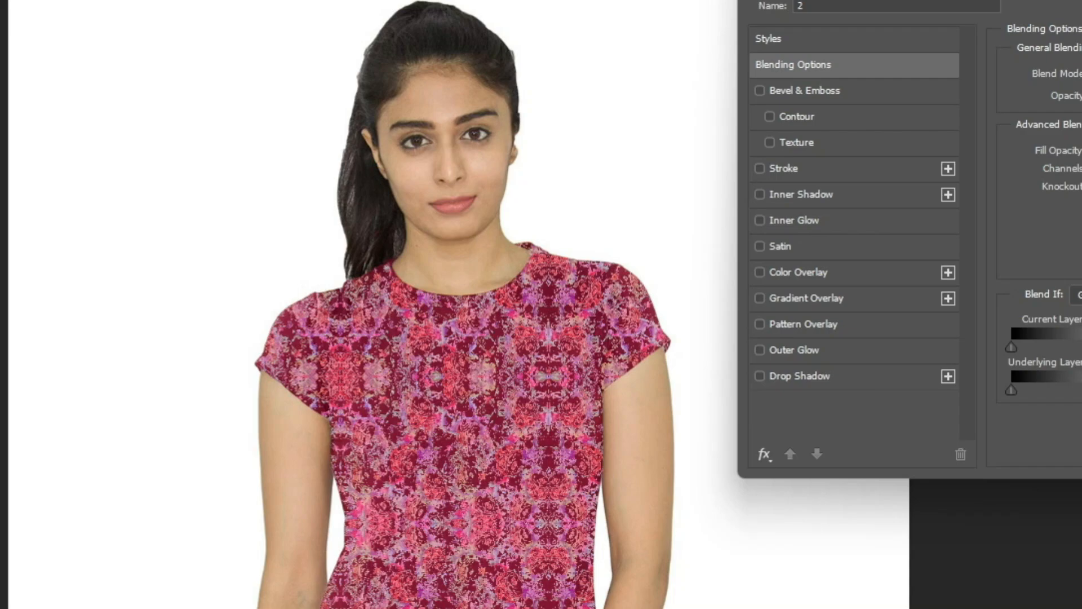
Step through the blend modes of the pattern layer 2 to compare how the fabric print looks on the T-shirt
key(Down)
key(Down)
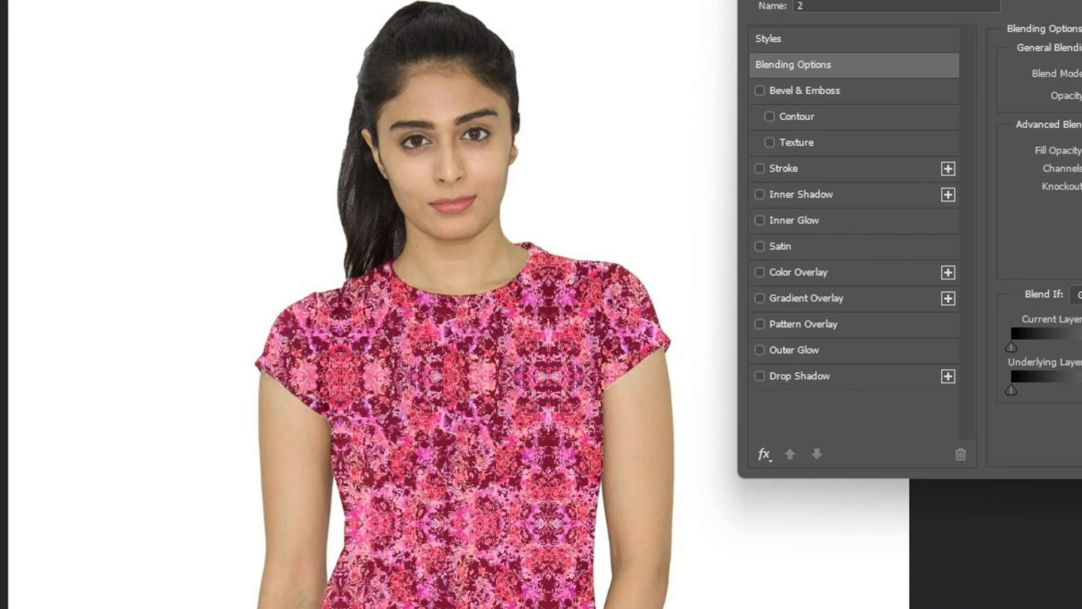
key(Down)
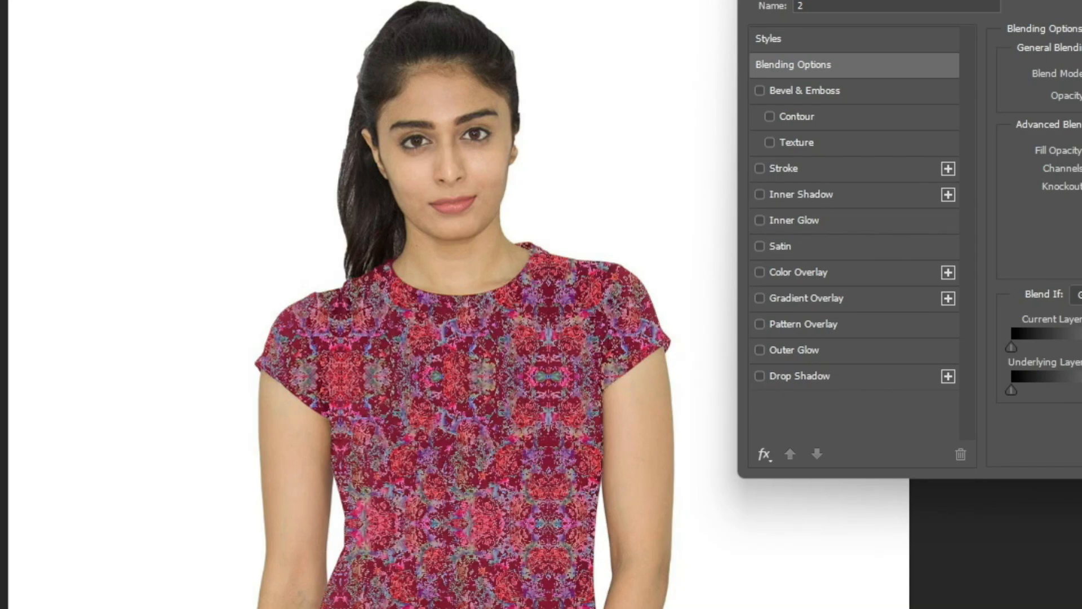
key(Down)
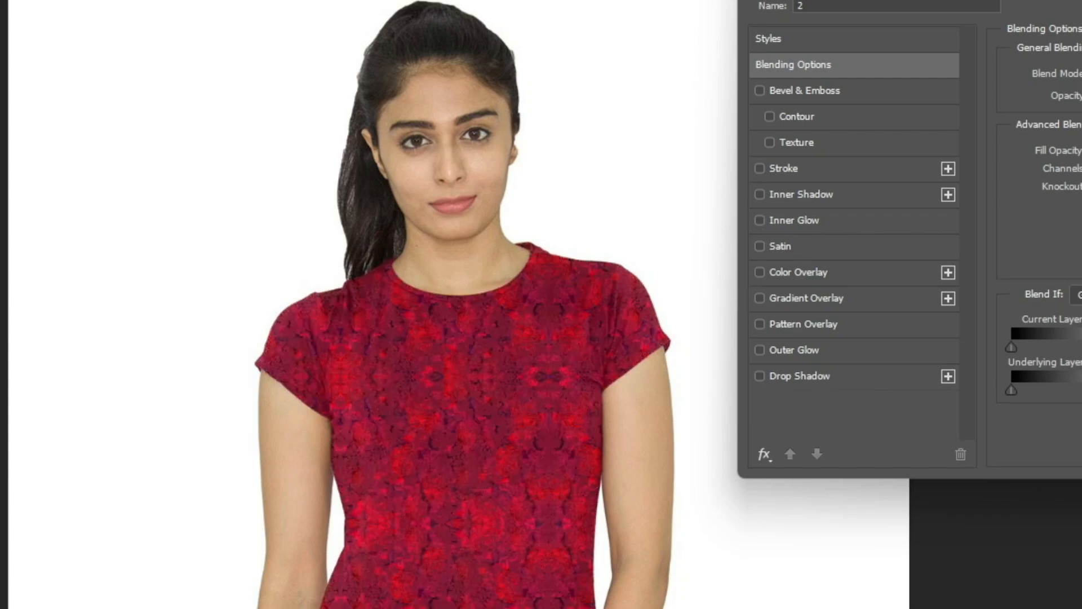
key(Down)
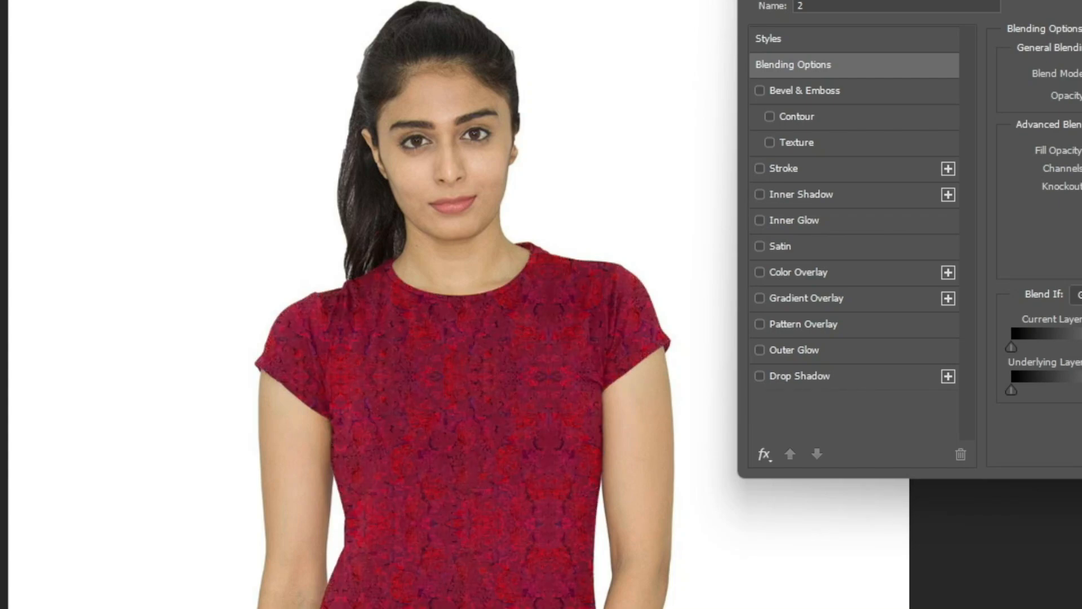
key(Down)
key(Down)
key(Down)
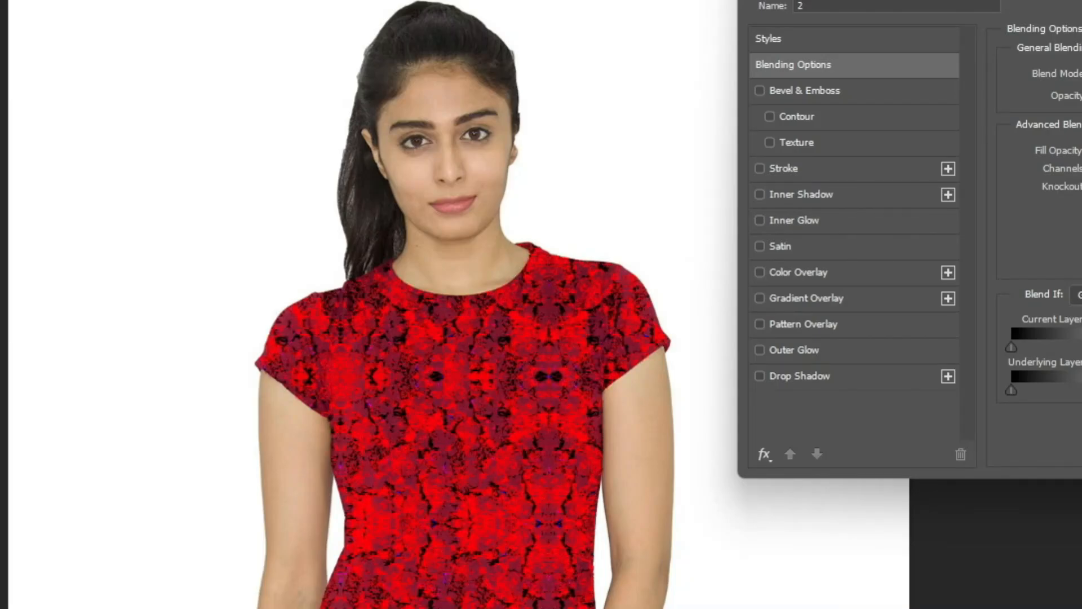
key(Down)
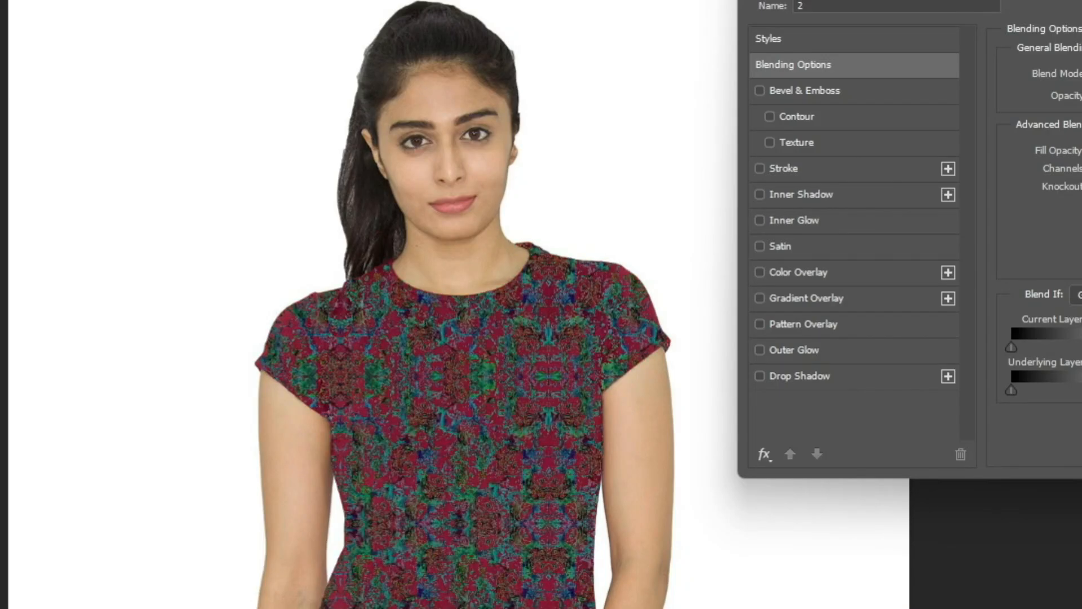
key(Down)
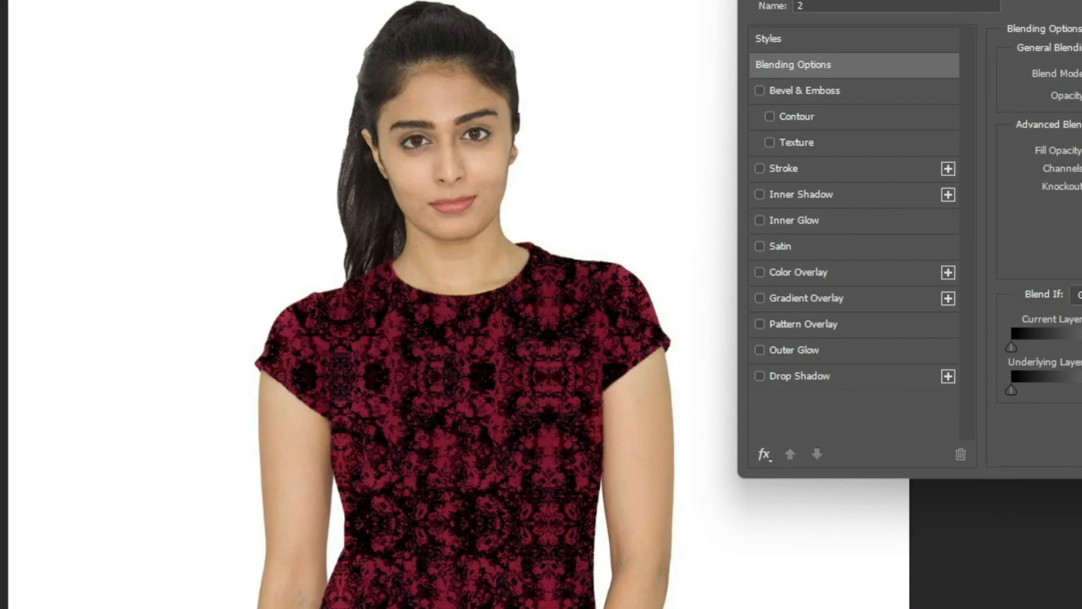
key(Down)
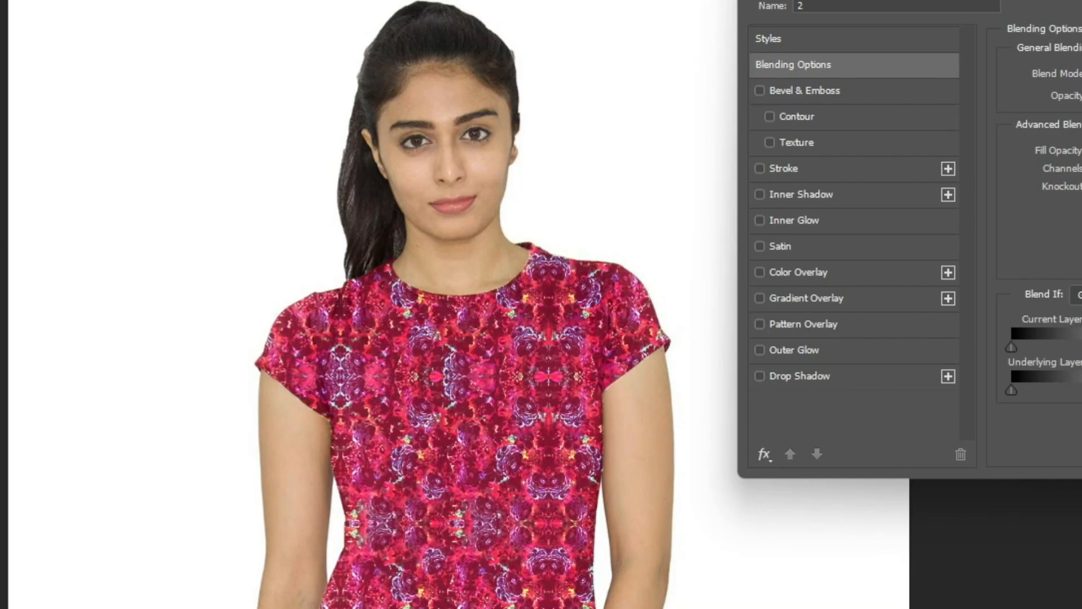
key(Down)
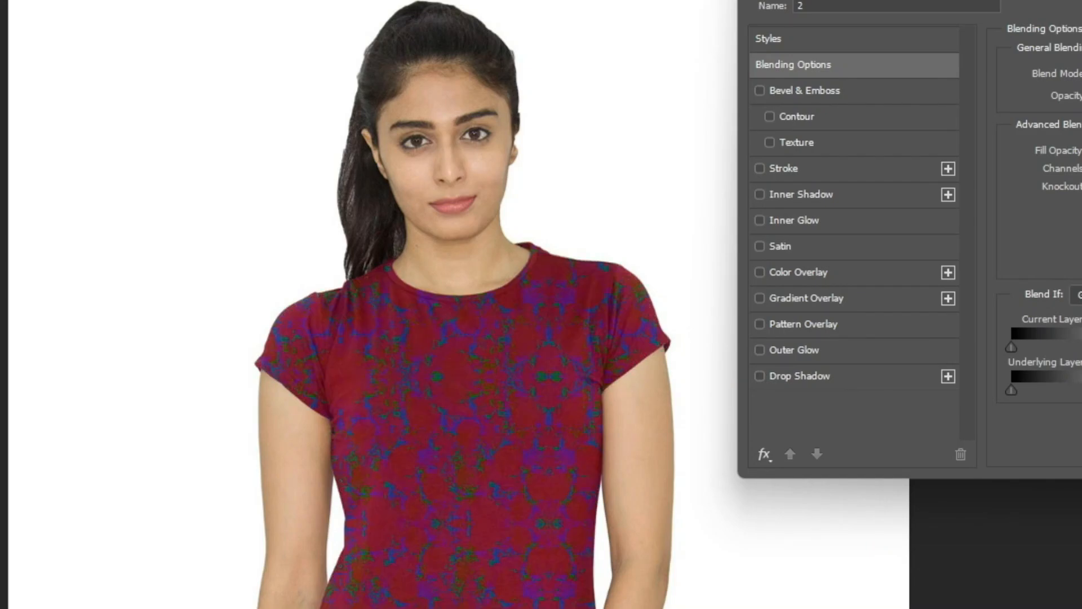
key(Down)
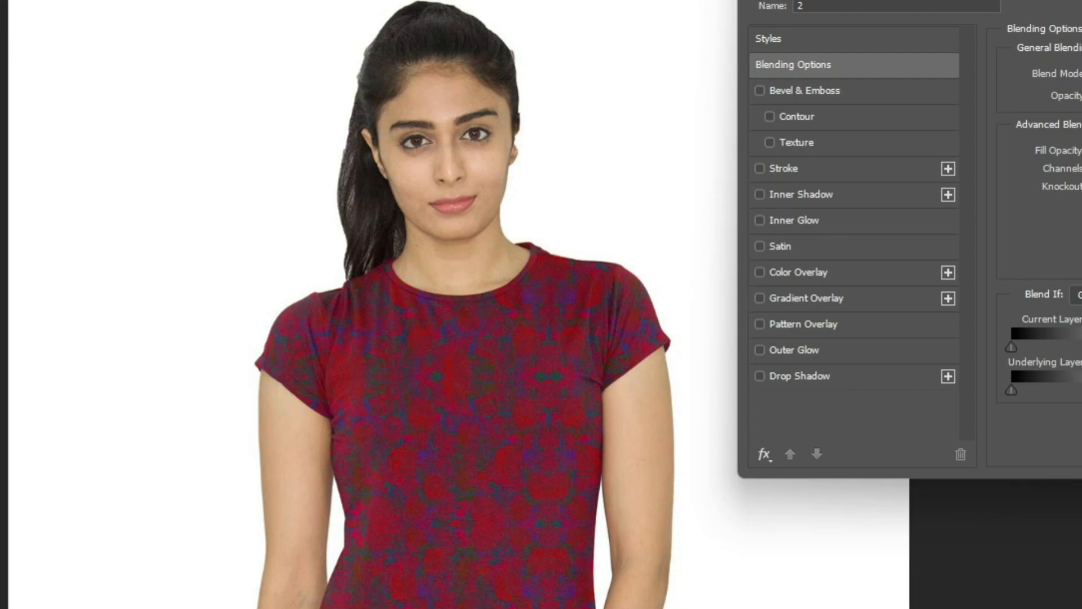
key(Down)
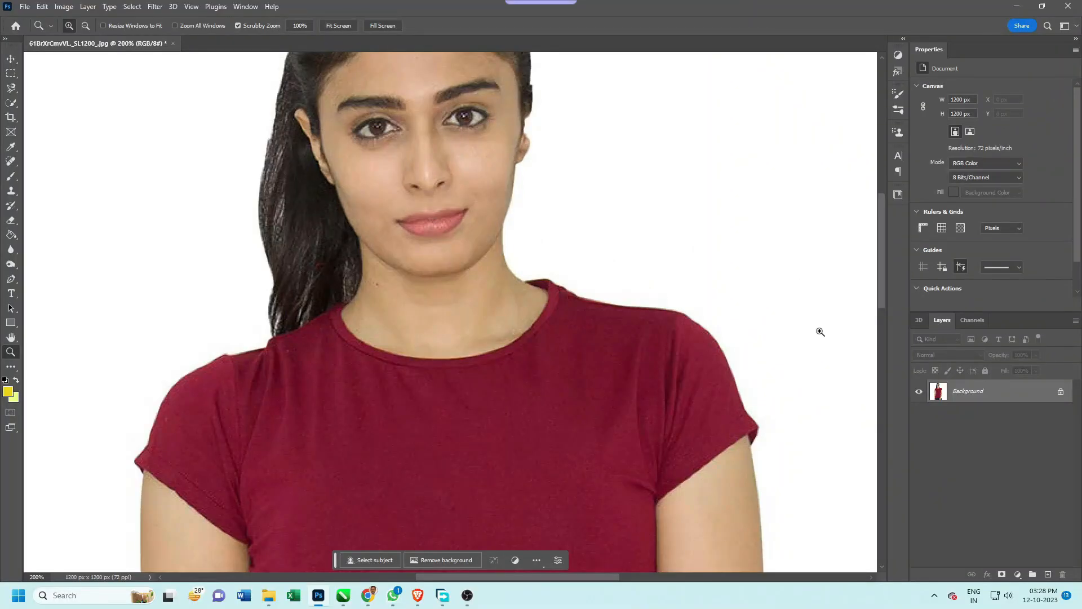
Select the model's maroon T-shirt with the Quick Selection tool
drag(881, 302, 878, 326)
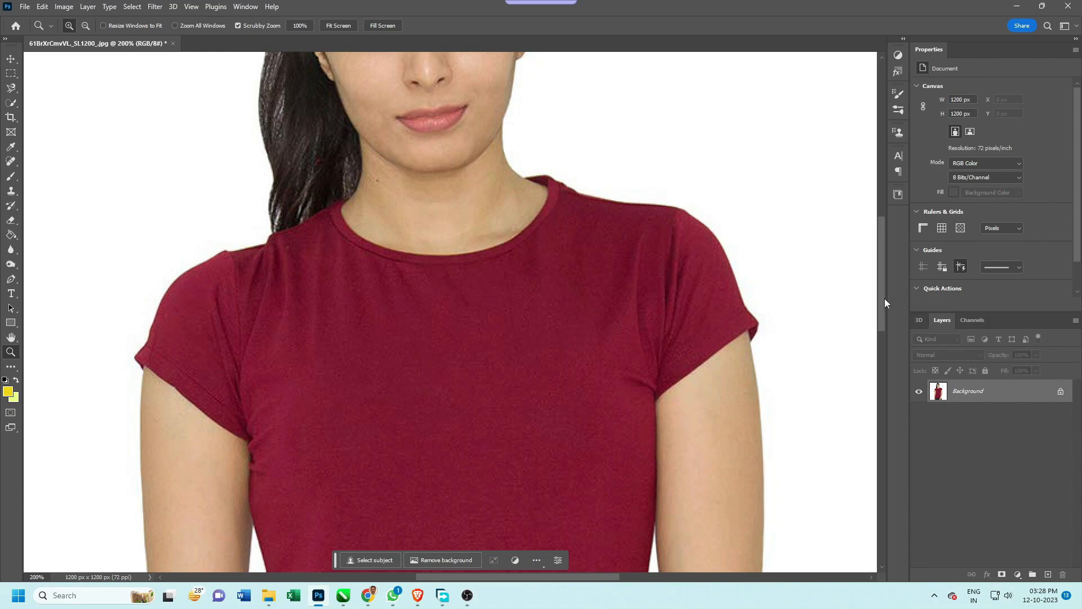
mouse_move(882, 299)
mouse_down()
mouse_move(871, 429)
mouse_move(861, 303)
mouse_up()
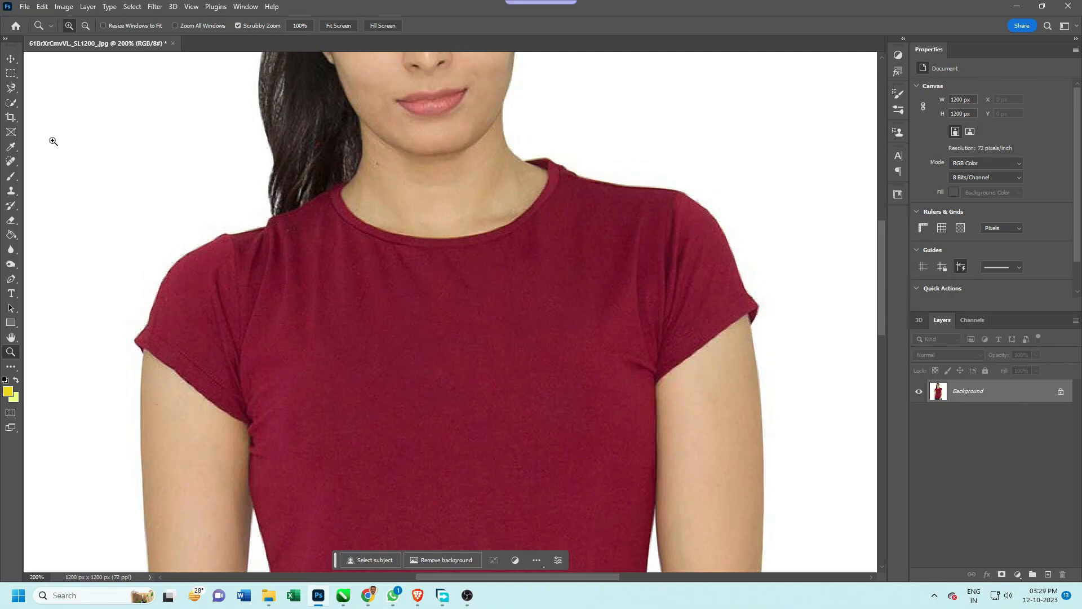
key(ctrl+0)
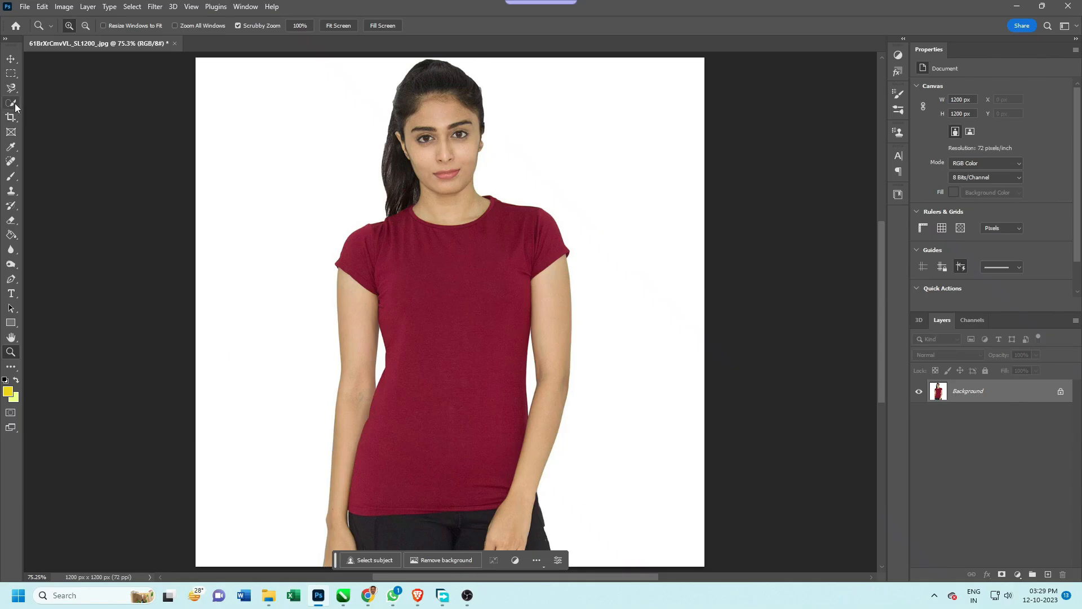
click(15, 104)
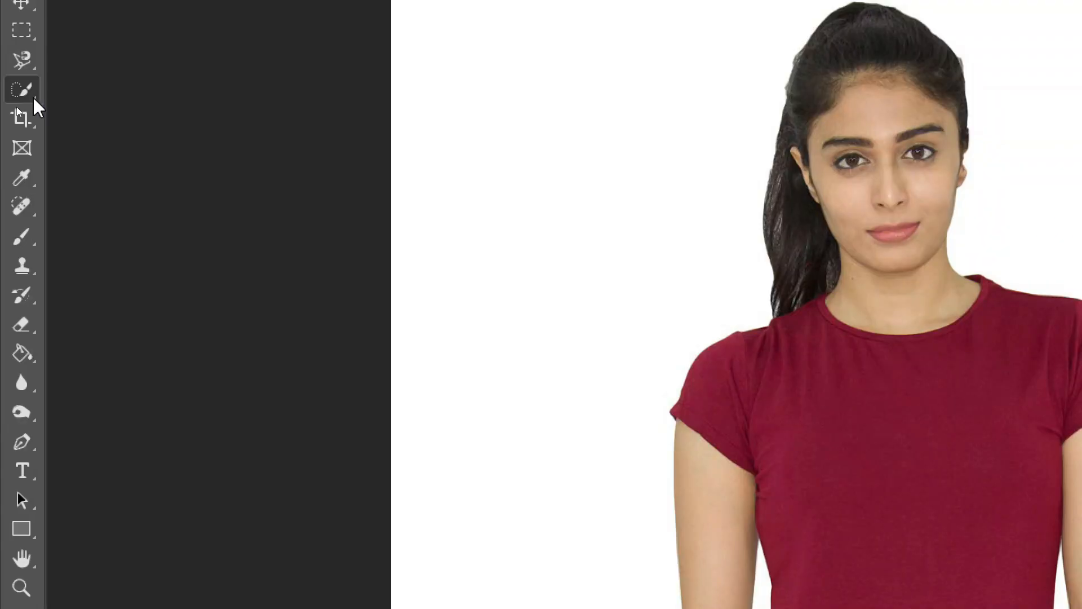
right_click(34, 97)
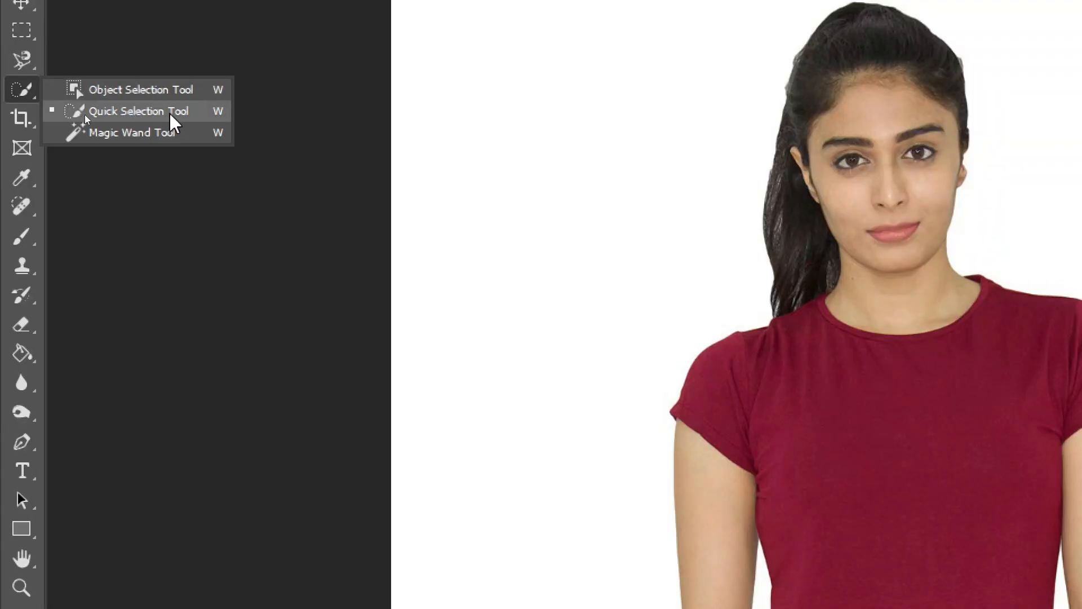
click(123, 109)
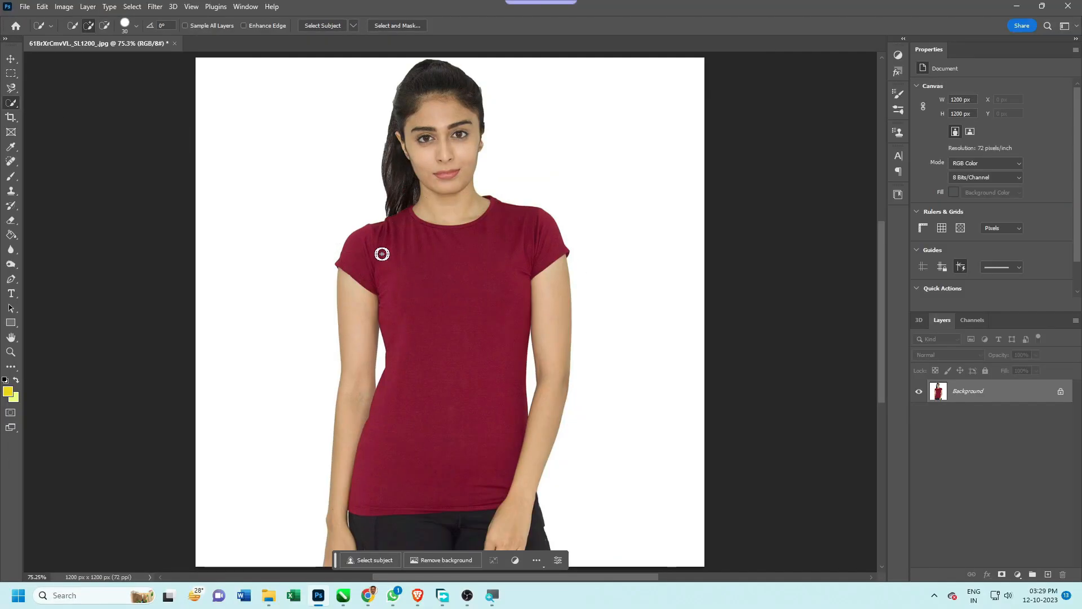
drag(410, 207, 425, 366)
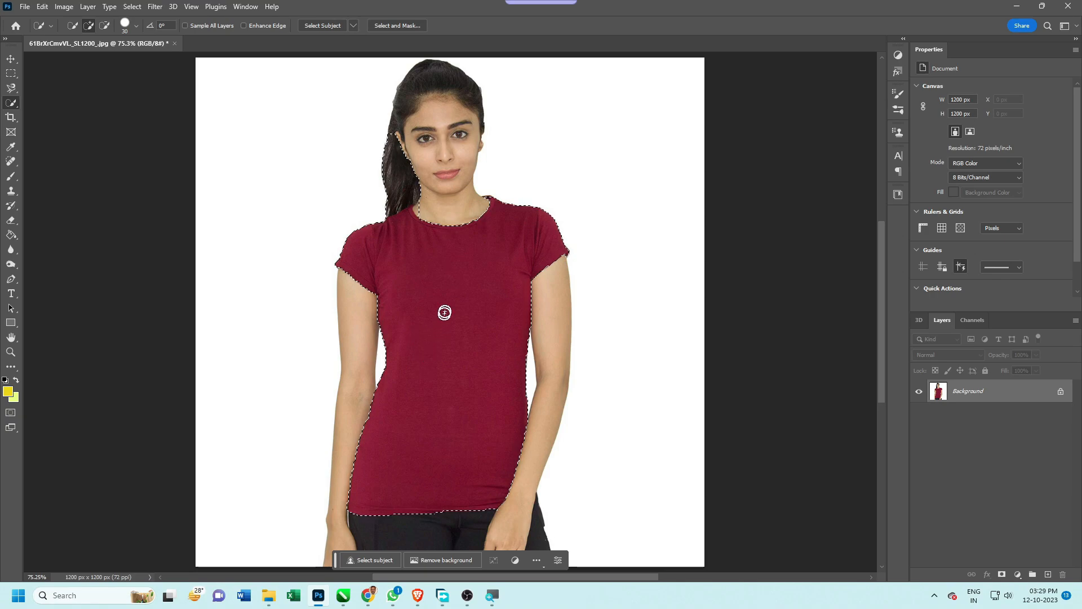
Subtract the hair and neck areas from the selection and refine its edge along the collar and the shoulder beneath the hair
mouse_move(422, 175)
mouse_down()
mouse_move(467, 95)
mouse_move(477, 196)
mouse_move(392, 211)
mouse_move(395, 135)
mouse_move(411, 188)
mouse_move(418, 164)
mouse_move(419, 181)
mouse_up()
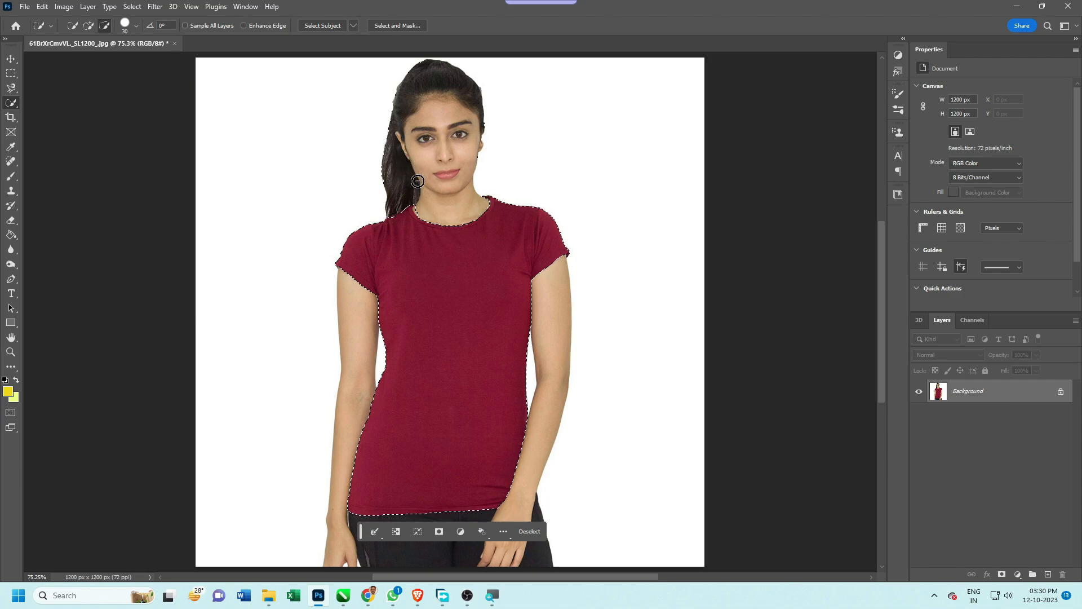
key(z)
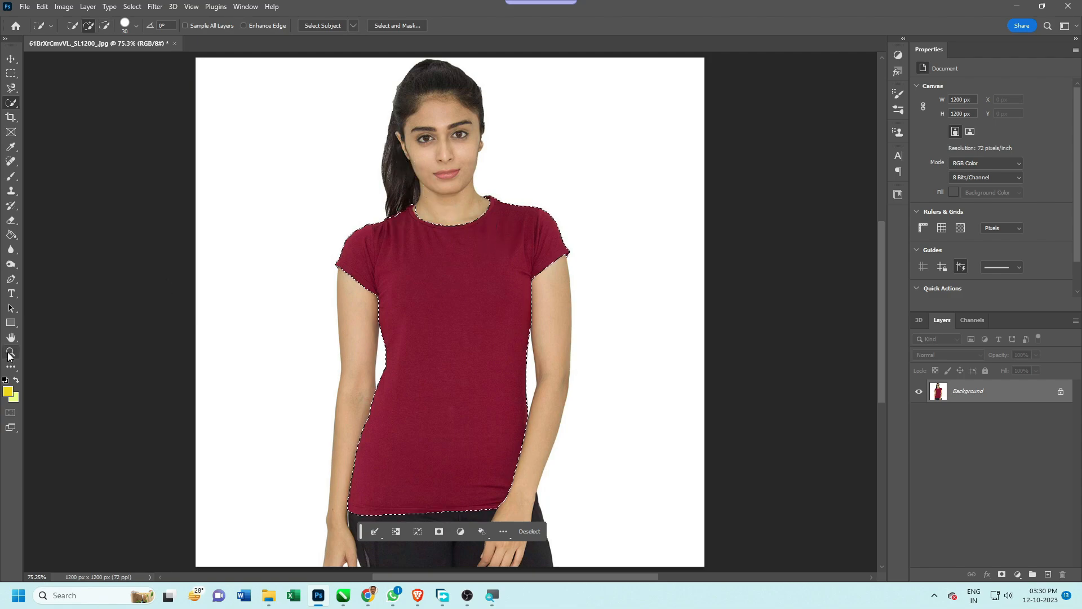
drag(485, 210, 481, 273)
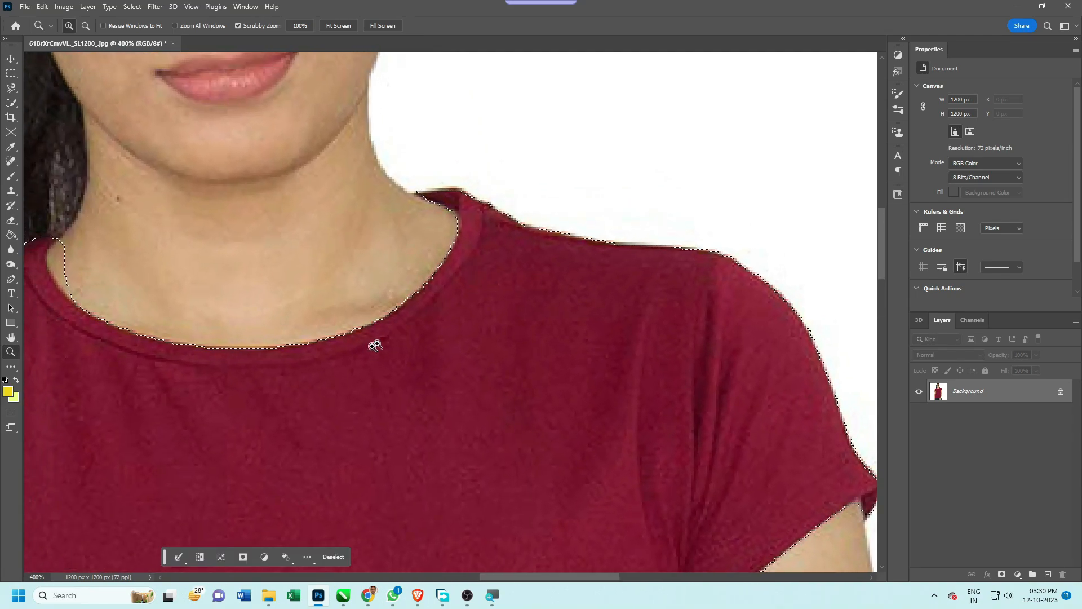
drag(430, 359, 588, 361)
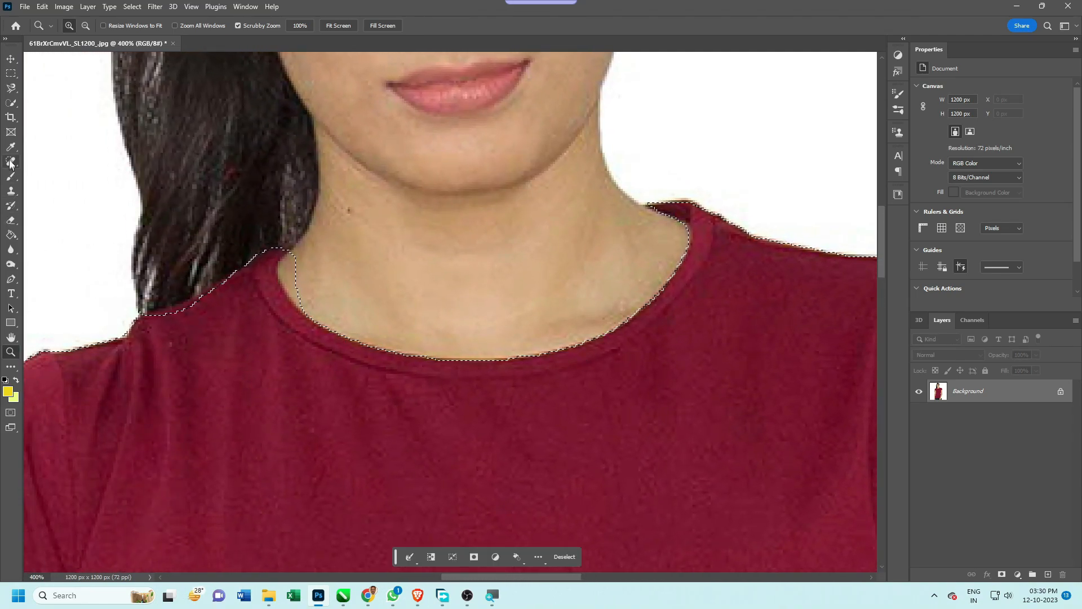
click(11, 104)
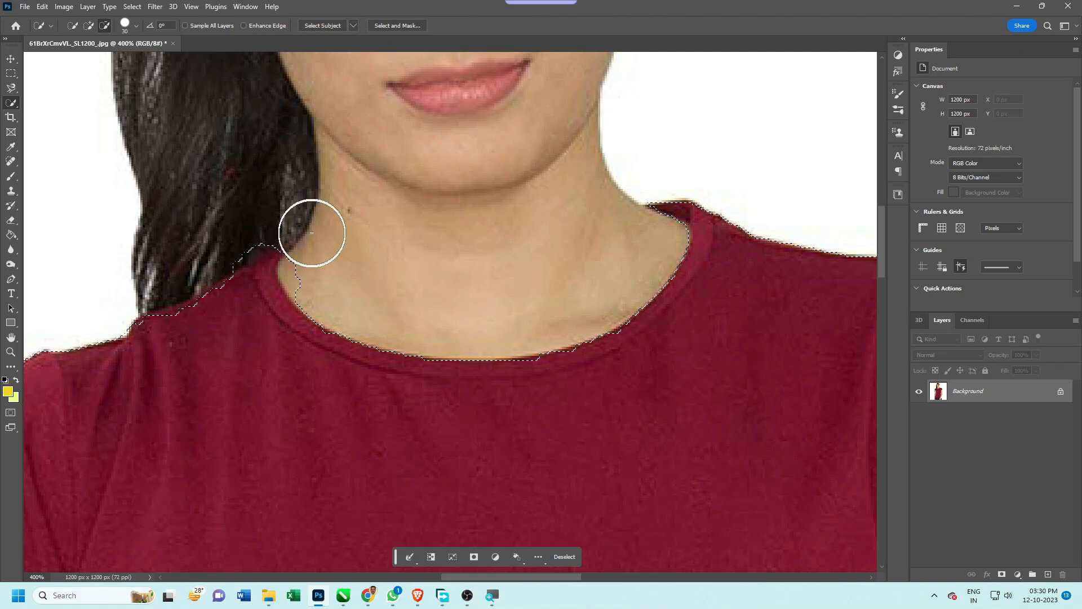
drag(313, 232, 312, 266)
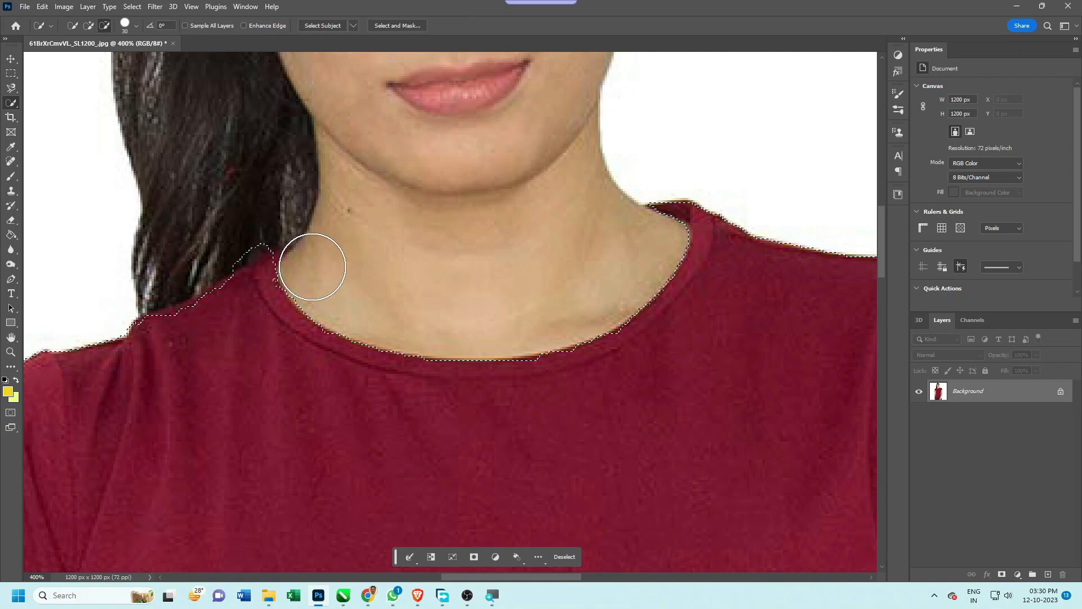
alt+click(257, 223)
drag(257, 223, 246, 235)
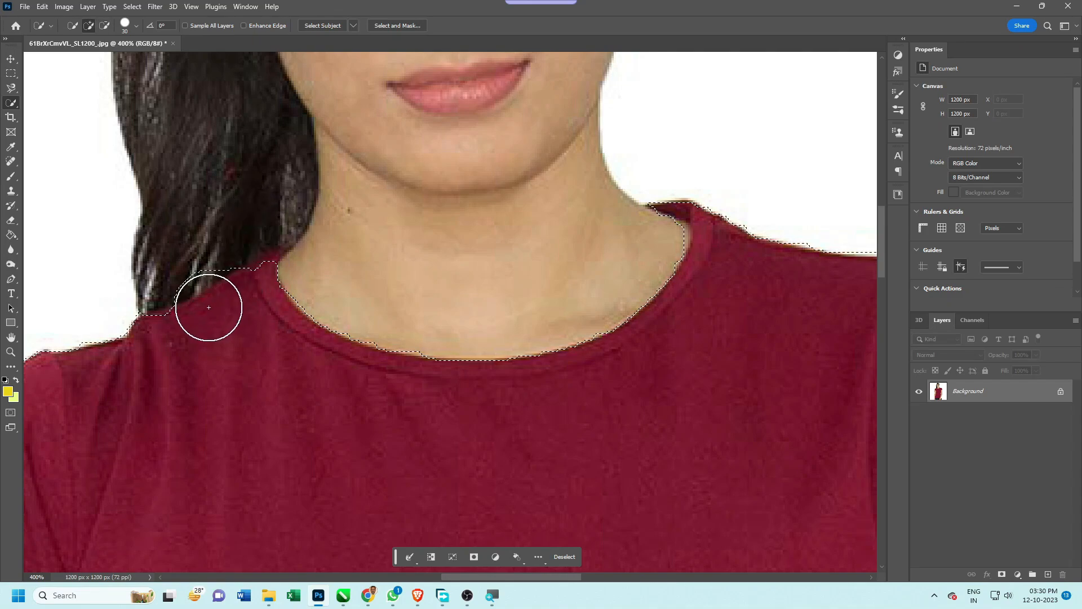
drag(215, 225, 169, 277)
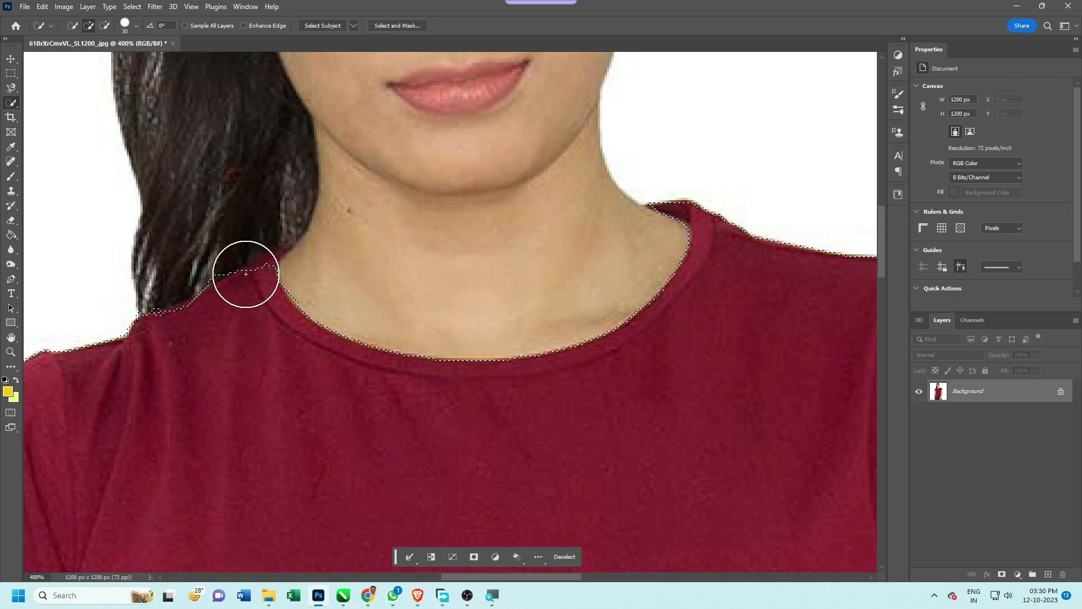
Inspect the selection edge along the T-shirt's sides, lower part and neckline at 400% zoom
drag(432, 449, 582, 150)
drag(487, 362, 459, 87)
drag(498, 402, 459, 113)
drag(468, 485, 466, 208)
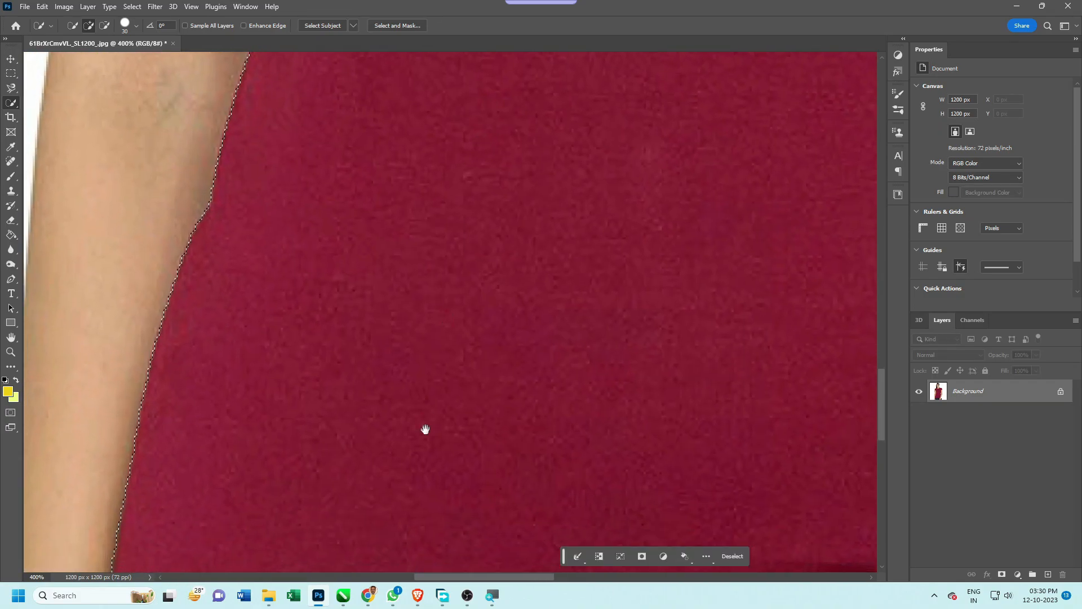
drag(425, 430, 472, 191)
drag(575, 197, 243, 257)
drag(567, 282, 581, 464)
drag(553, 218, 553, 476)
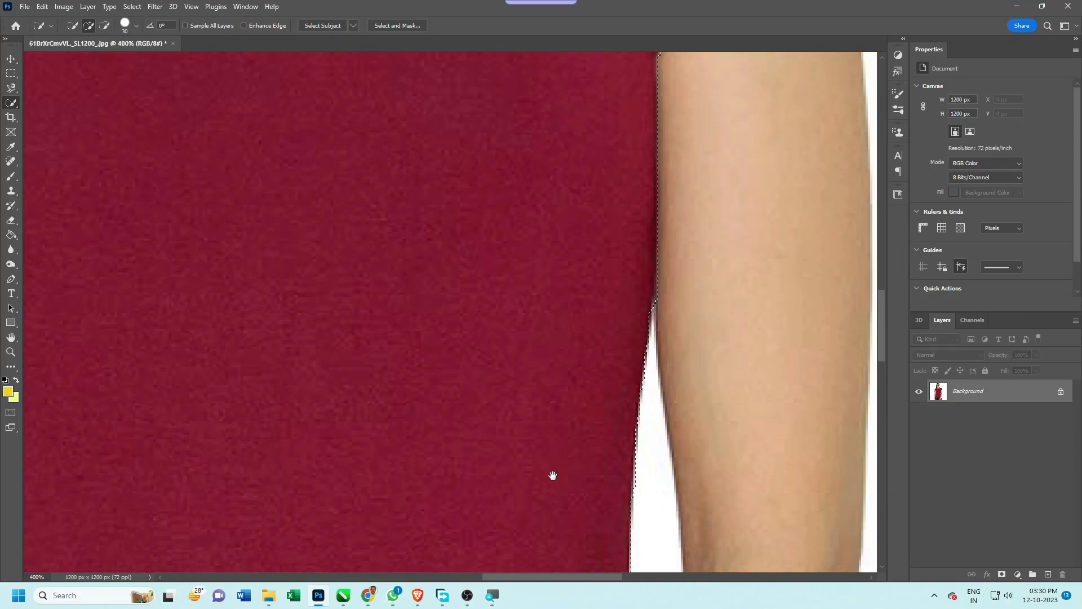
drag(570, 177, 575, 469)
drag(594, 273, 733, 538)
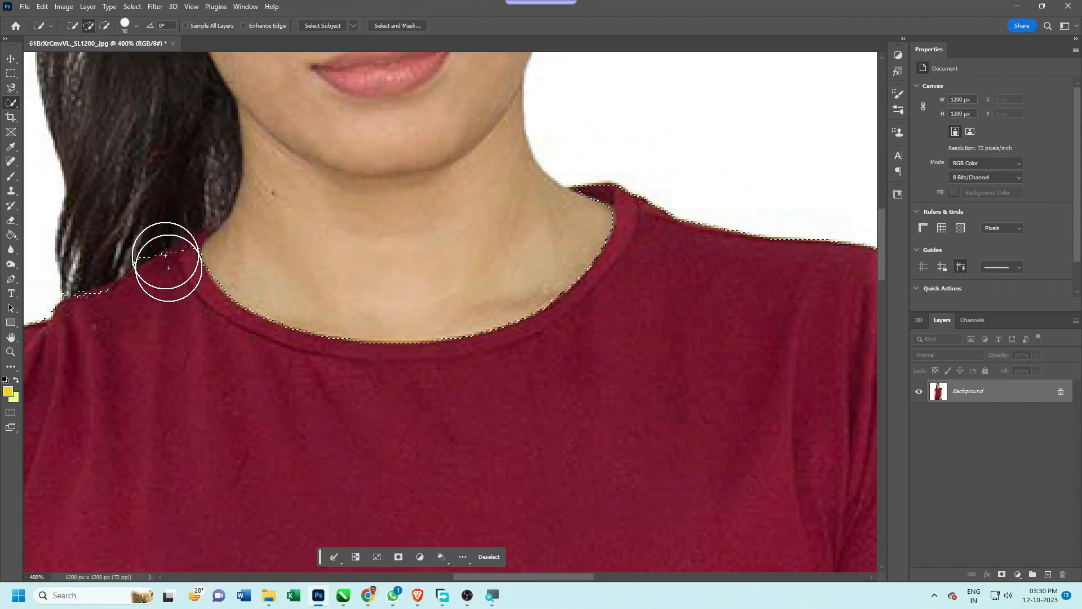
key(ctrl+0)
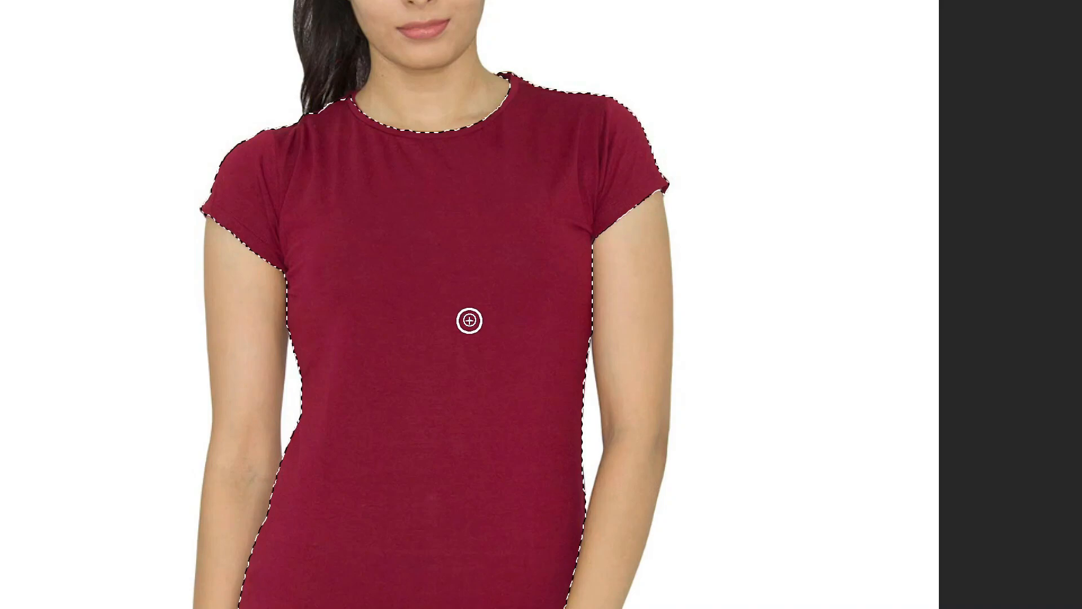
Copy the selected T-shirt to a new layer and check the cutout by hiding and restoring the Background layer
right_click(426, 199)
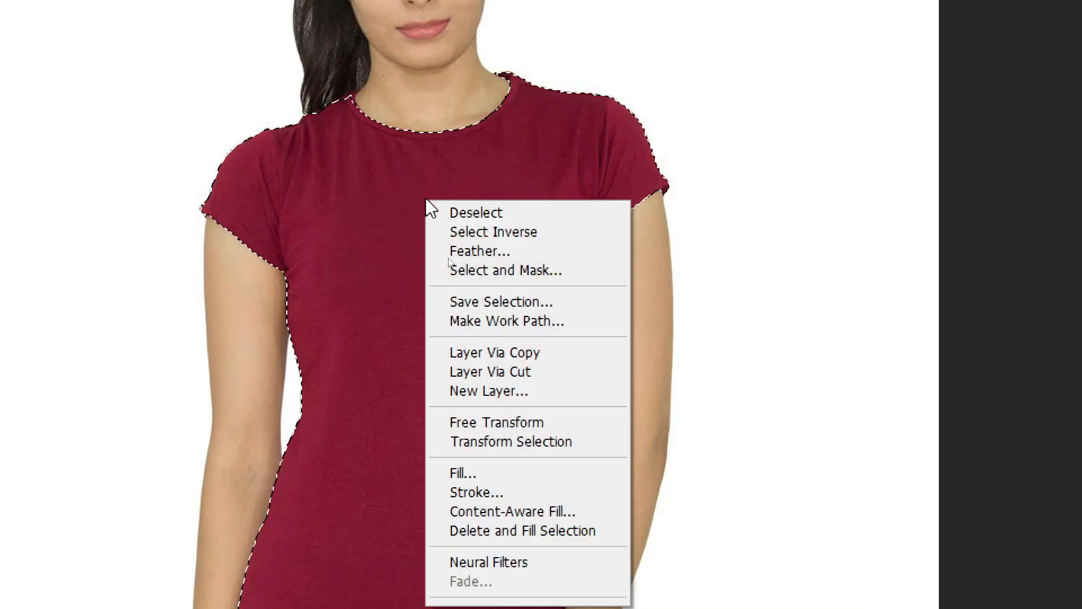
click(511, 353)
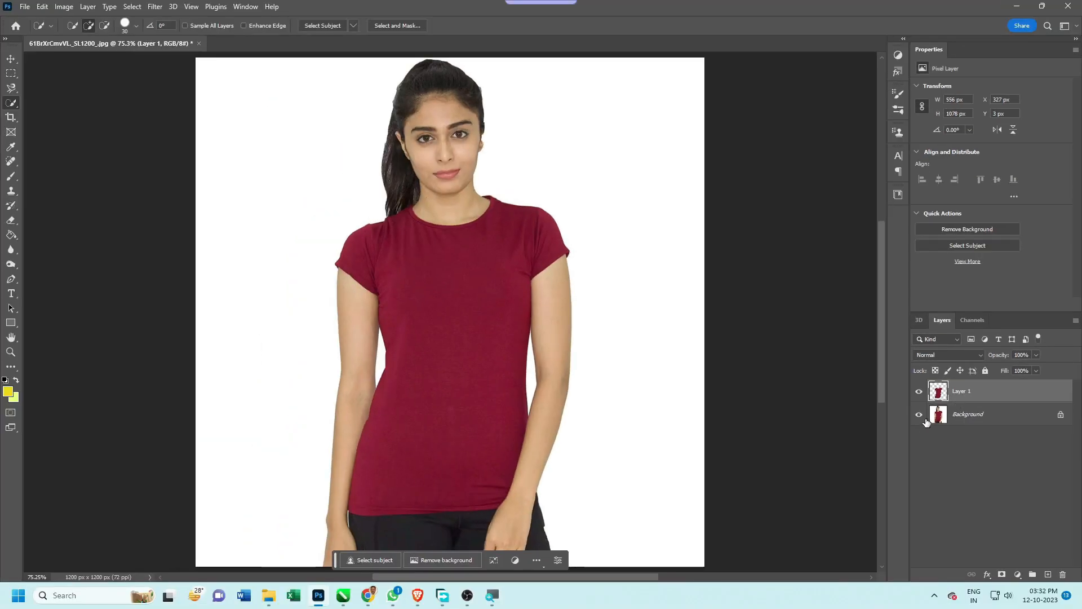
click(920, 416)
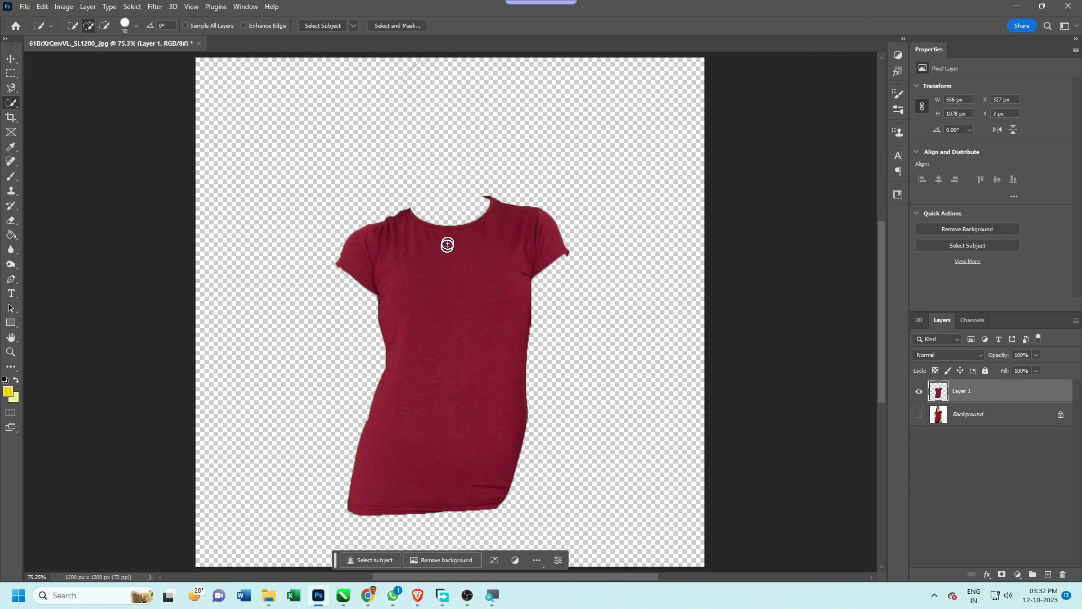
click(921, 415)
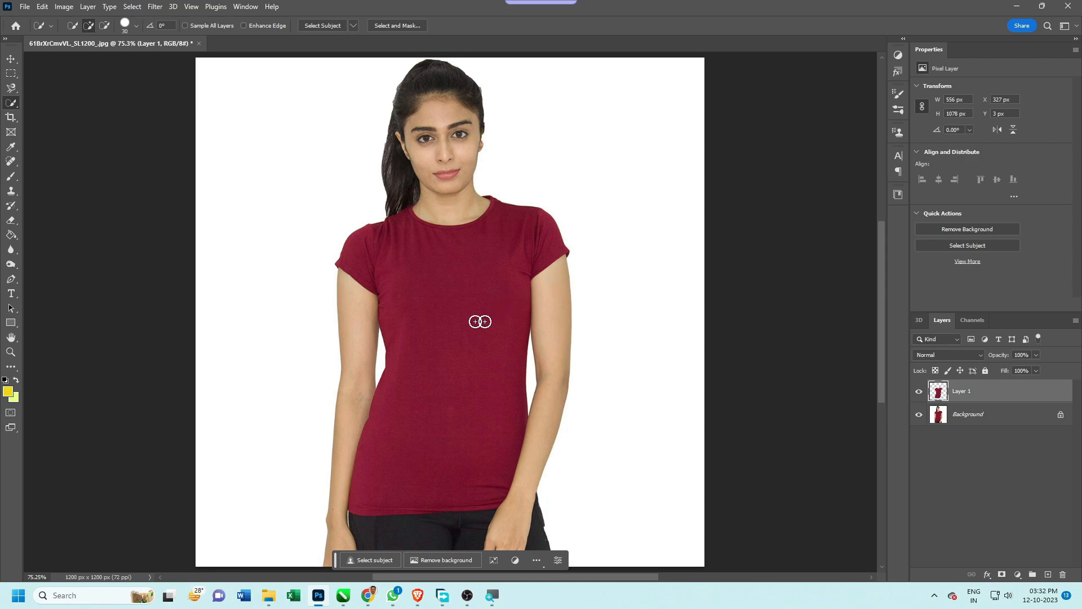
Switch to File Explorer and place 2.jpg into the T-shirt document, scaled to about 131% so it covers the whole shirt
key(alt+Tab)
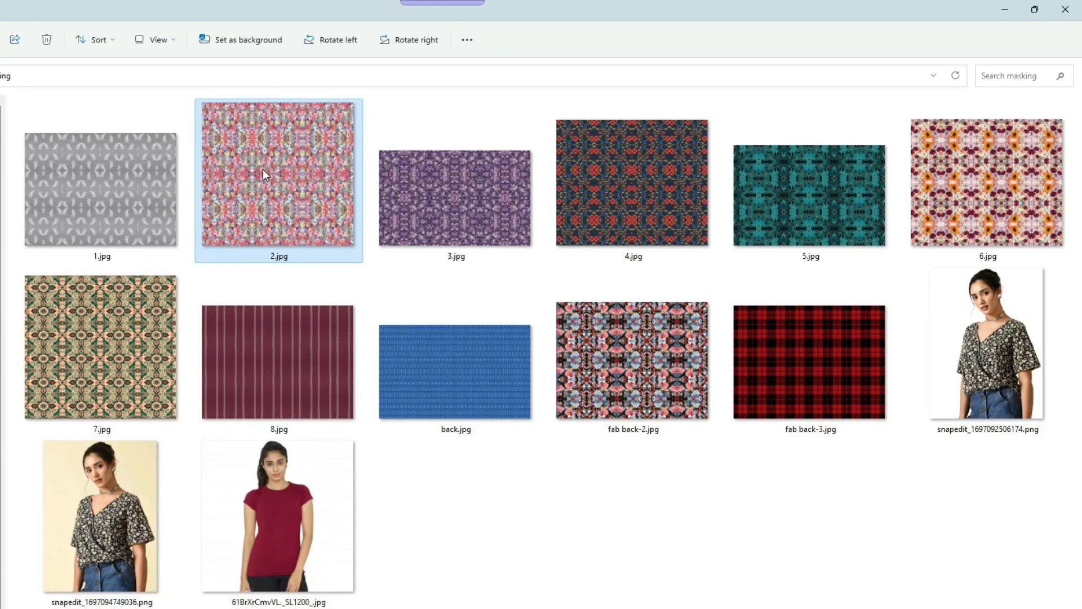
drag(263, 170, 443, 365)
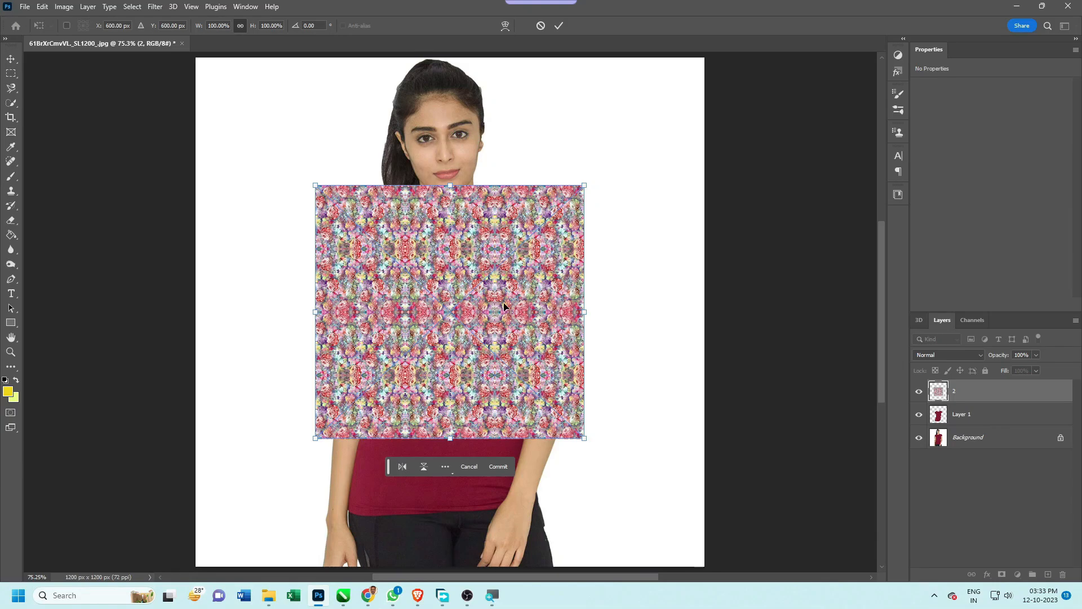
drag(504, 305, 454, 320)
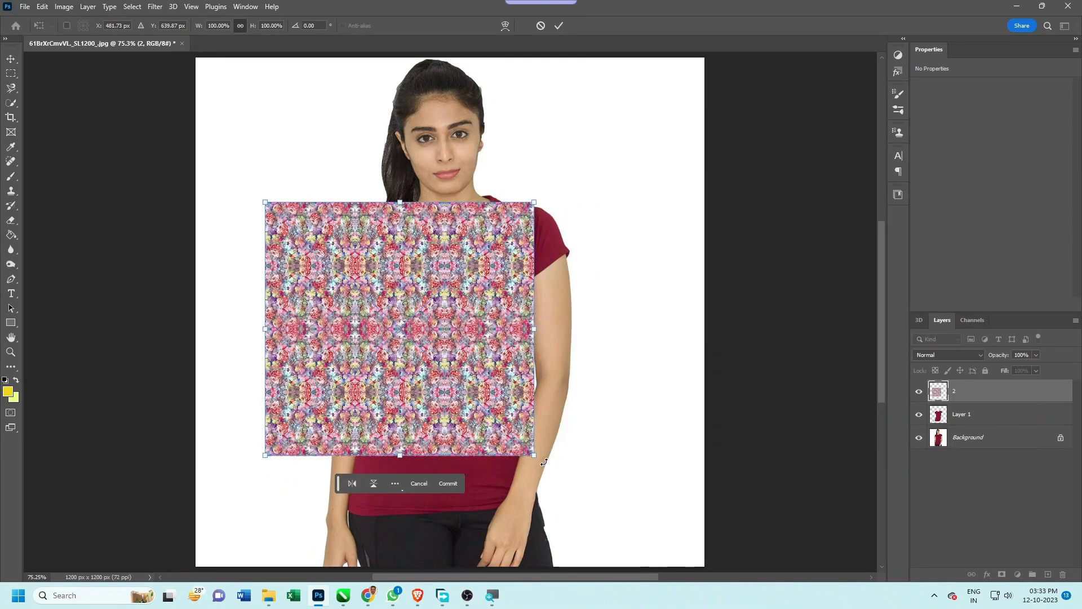
drag(532, 454, 617, 506)
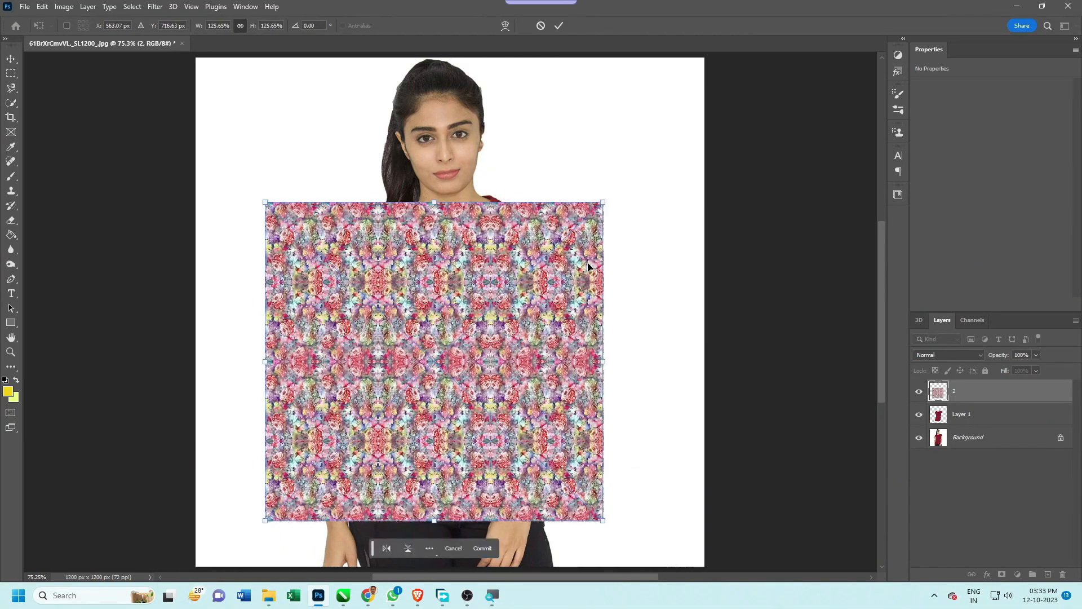
drag(604, 200, 620, 185)
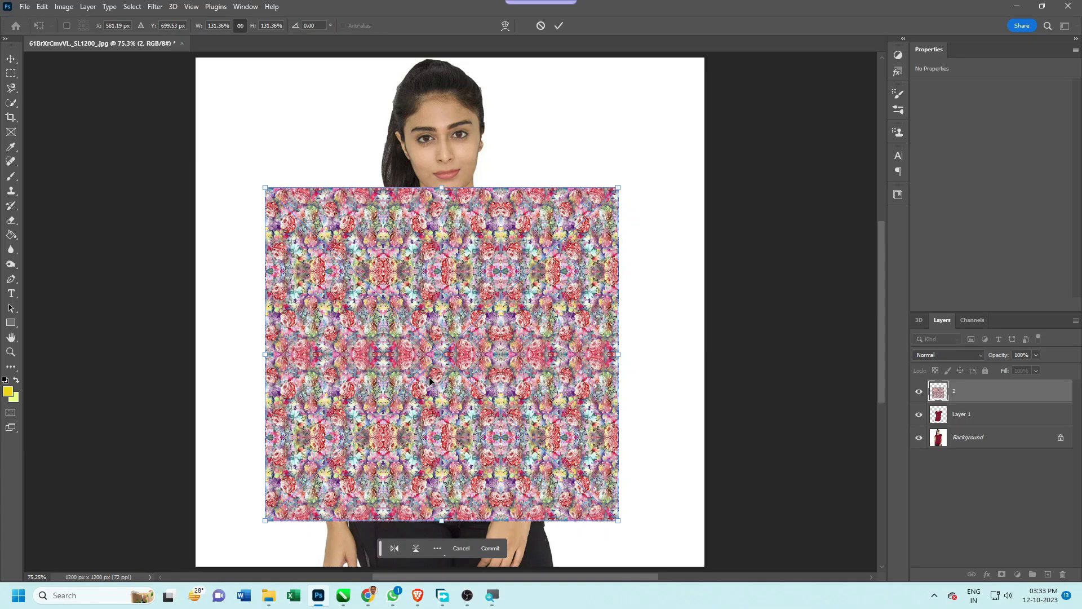
click(559, 26)
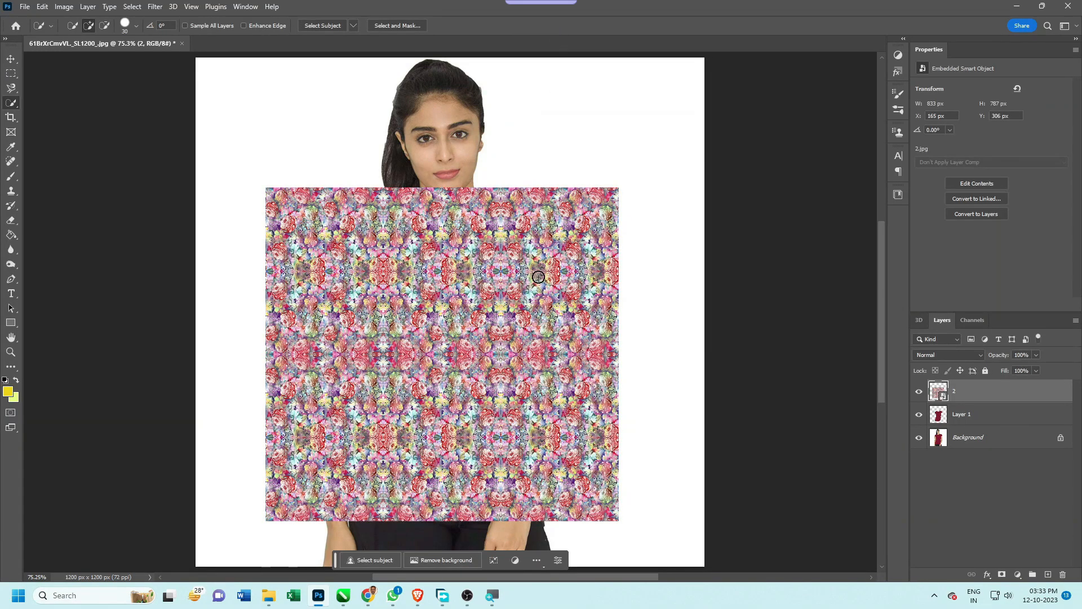
Create a clipping mask so the floral pattern layer is confined to the cut-out T-shirt layer
right_click(964, 394)
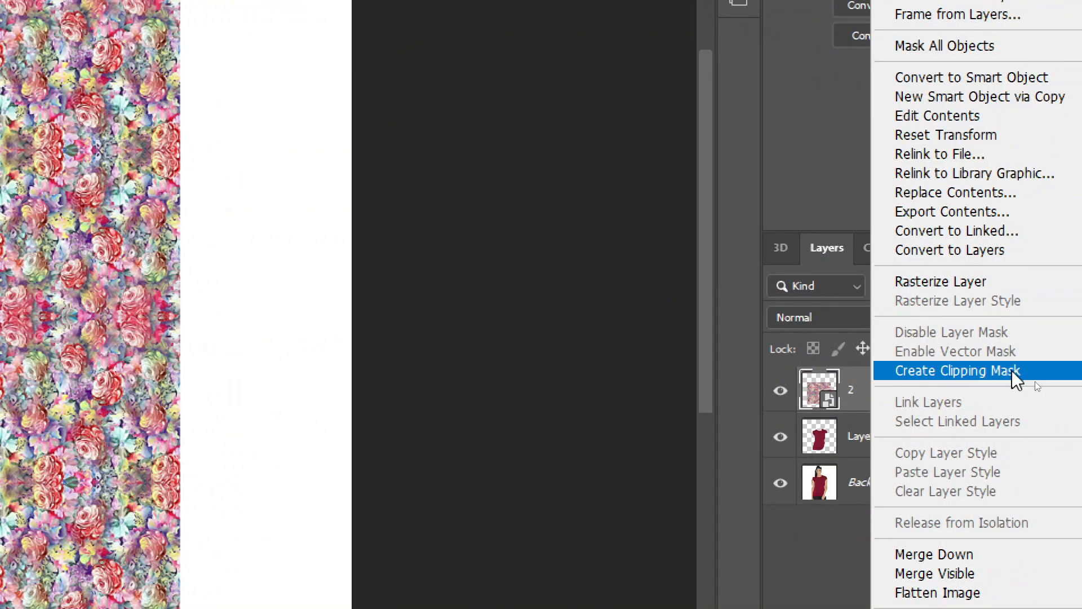
click(967, 371)
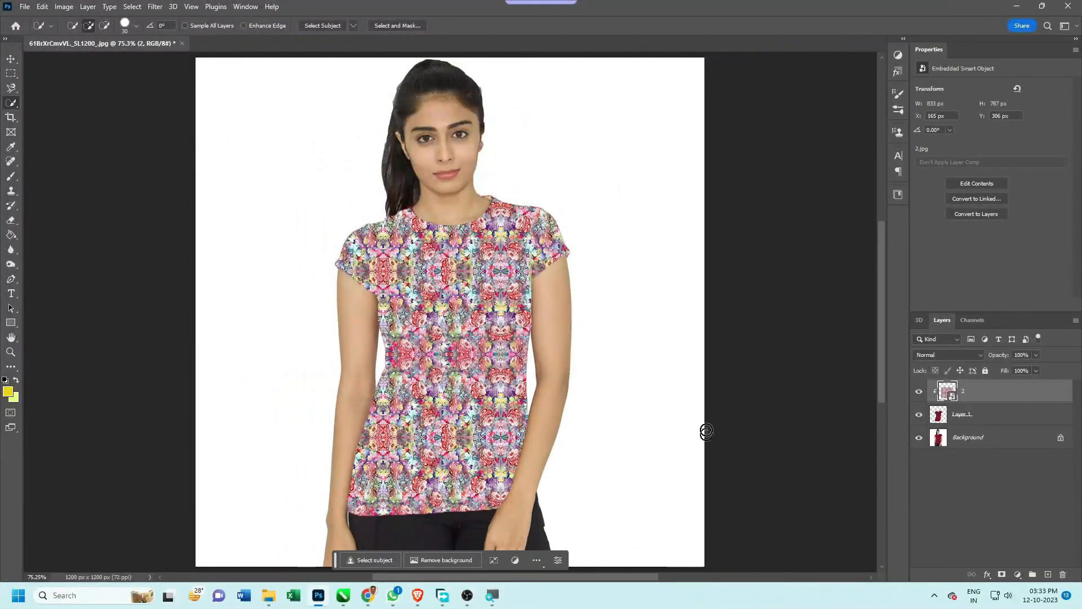
In the pattern layer's Blending Options, set the Blend If white limits to 173 for Current Layer and 222 for Underlying Layer
right_click(953, 396)
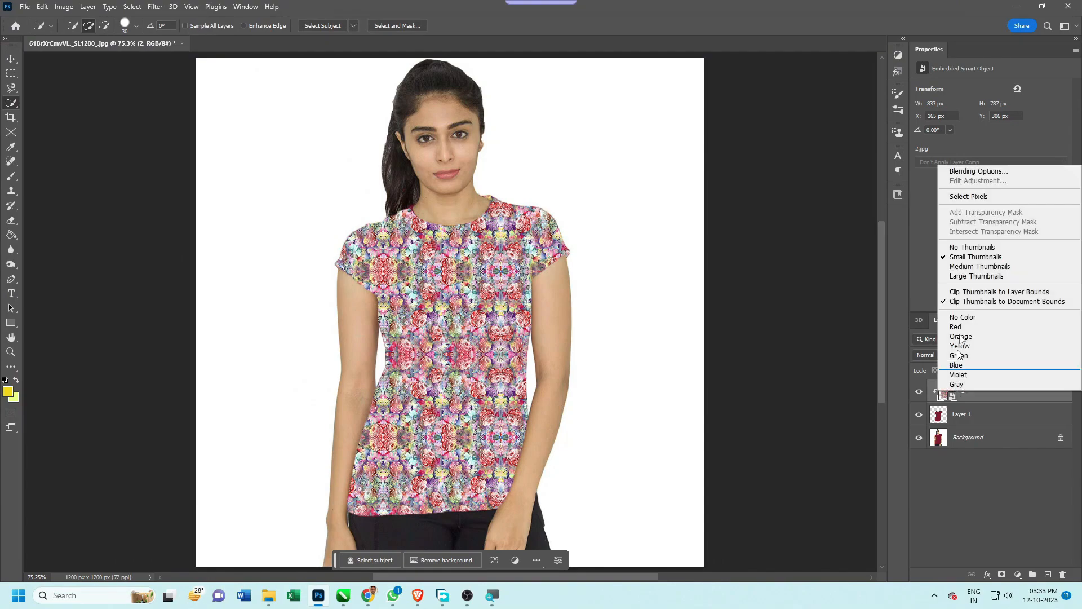
click(967, 173)
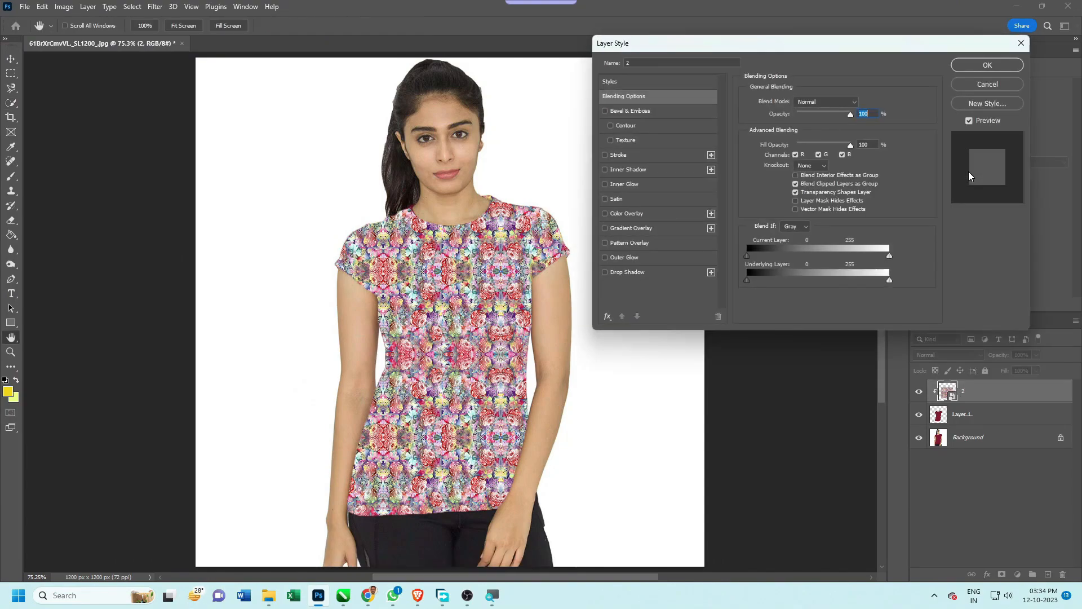
drag(810, 44, 781, 46)
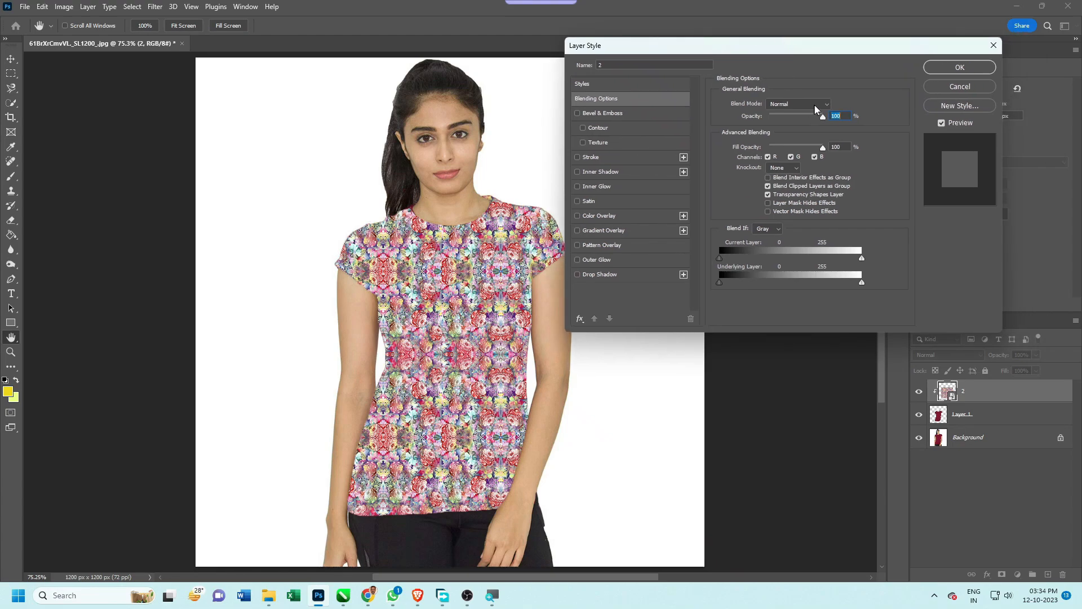
drag(823, 119, 827, 148)
drag(862, 259, 817, 265)
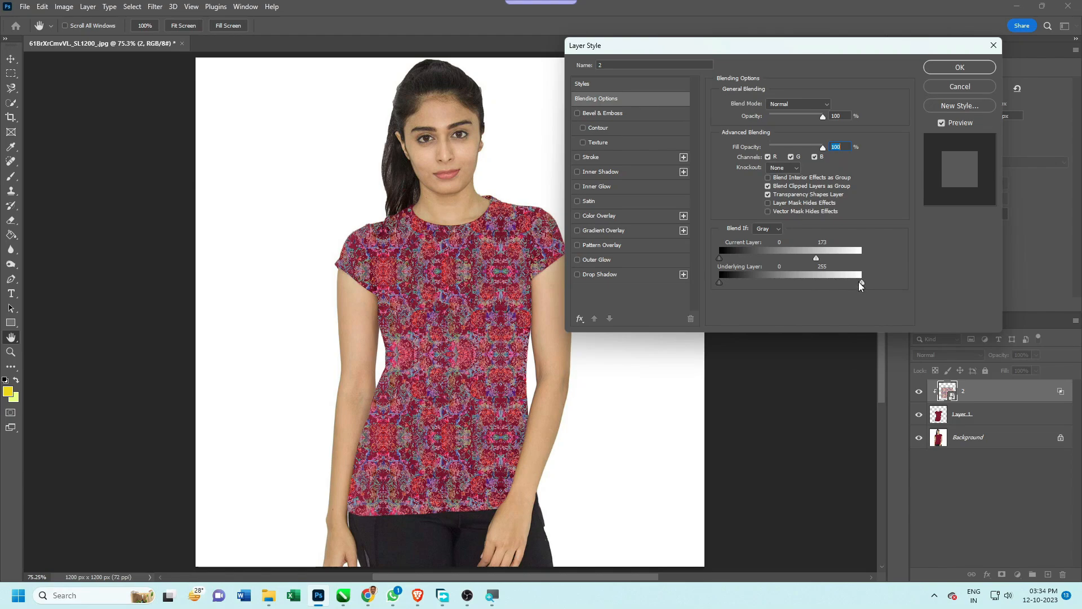
drag(862, 286, 805, 290)
Preview the Multiply blend mode on the pattern layer and reopen the choice of blend modes
click(799, 104)
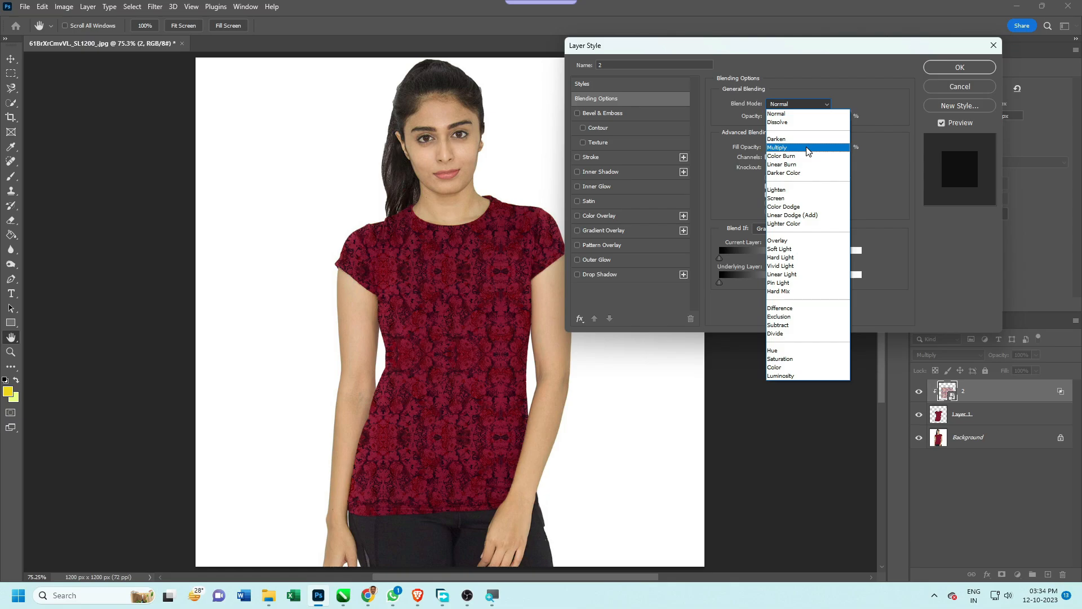
click(849, 86)
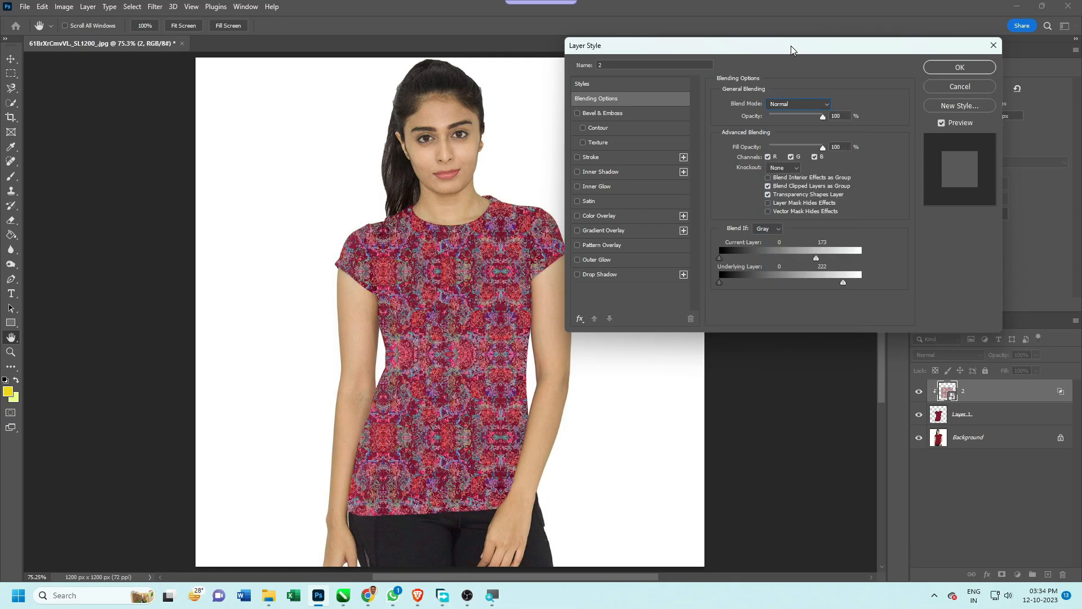
drag(792, 50, 833, 46)
click(869, 105)
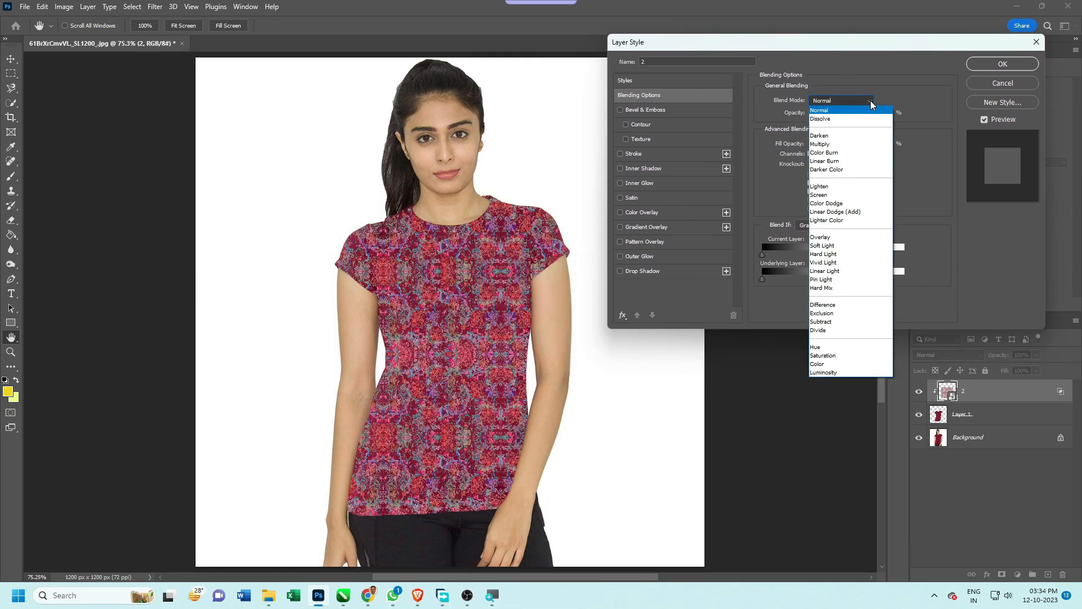